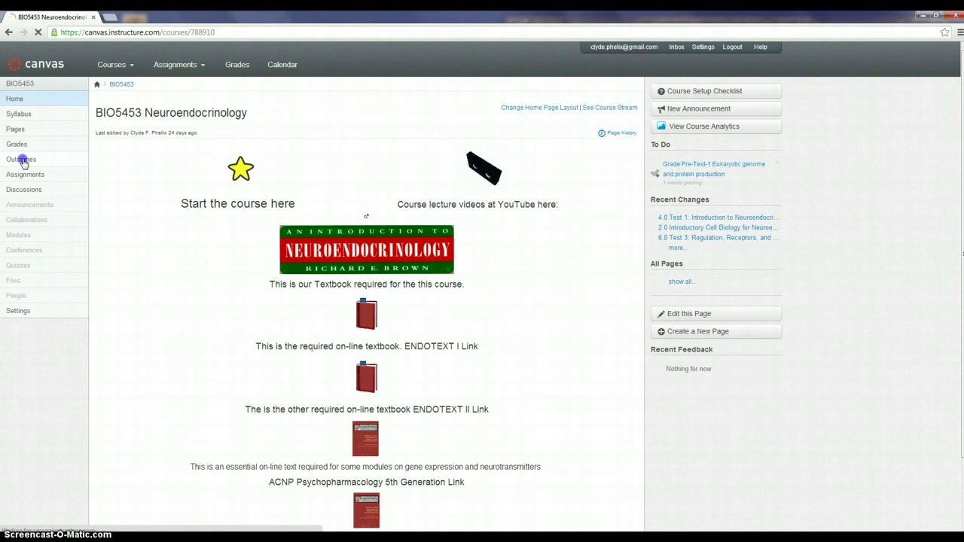
Open the course's learning outcomes and bring up the HAPS Fundamental Content and Process Goals document in Word.
click(21, 160)
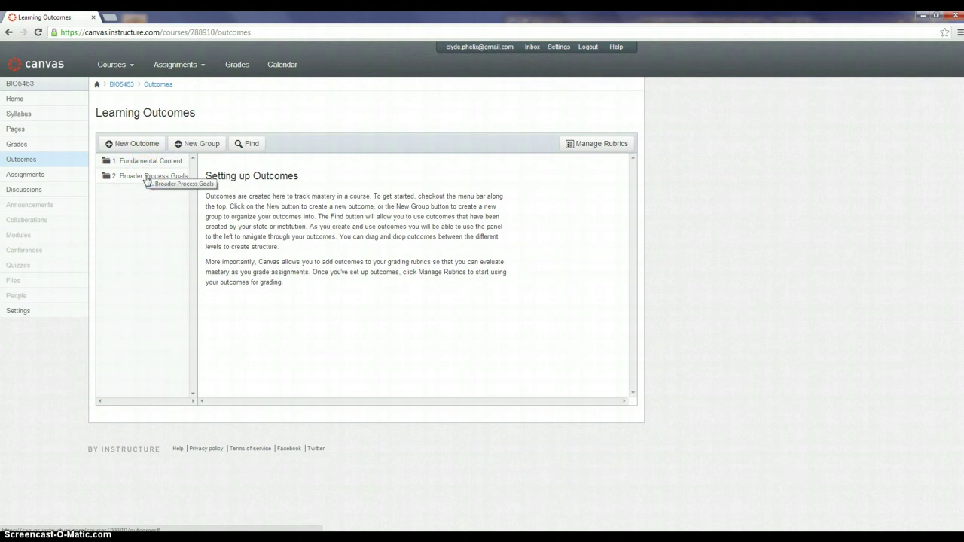
mouse_move(324, 531)
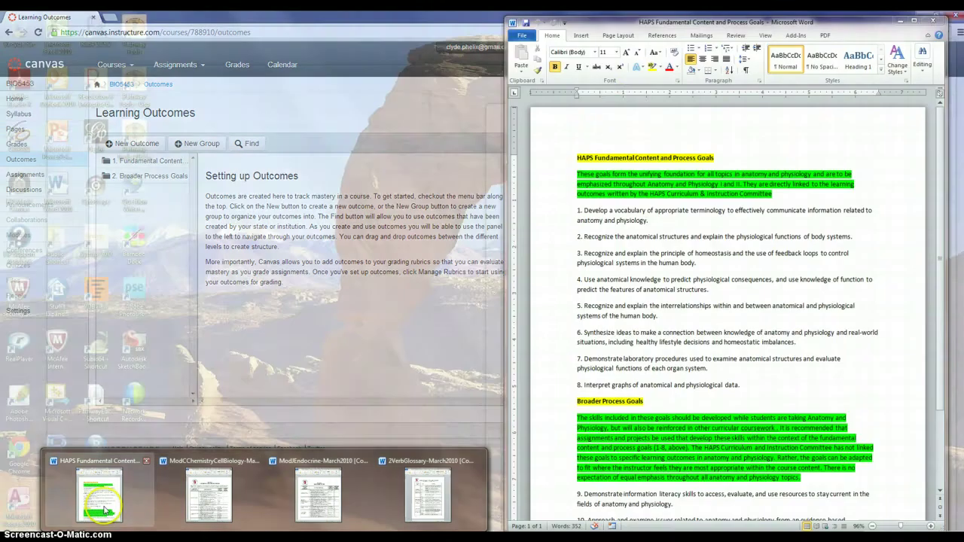
click(104, 506)
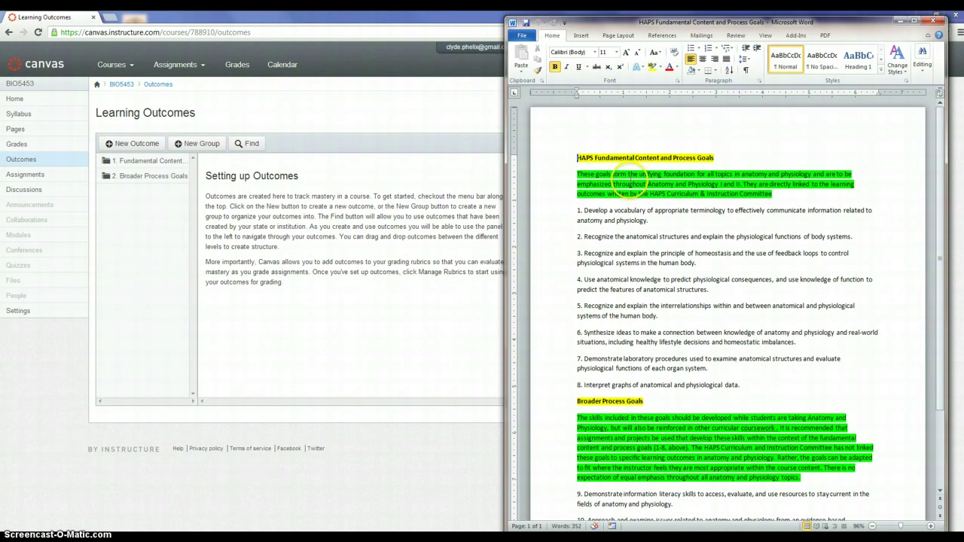
click(593, 185)
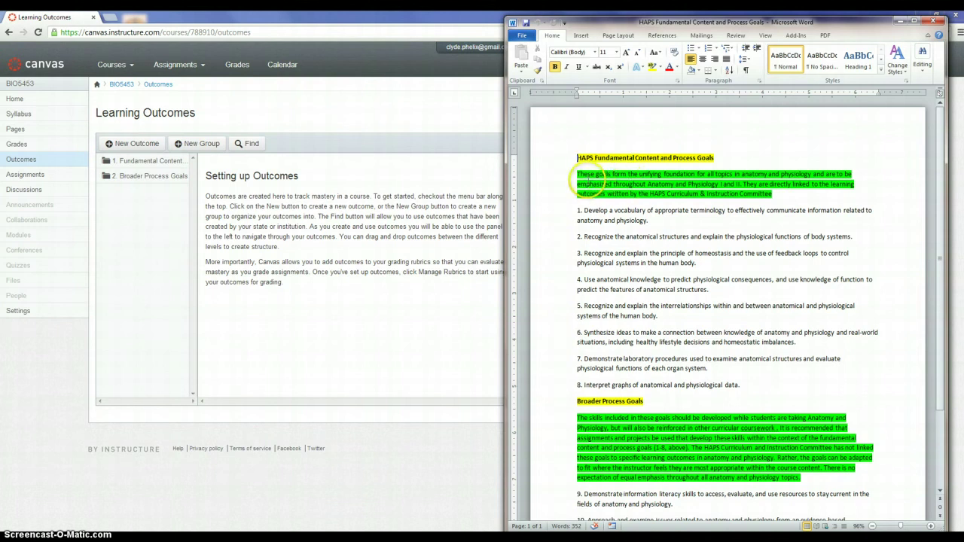
Open the Fundamental Content and Process Goals outcome group in Canvas and compare it with the numbered goals in the HAPS Word document.
click(147, 164)
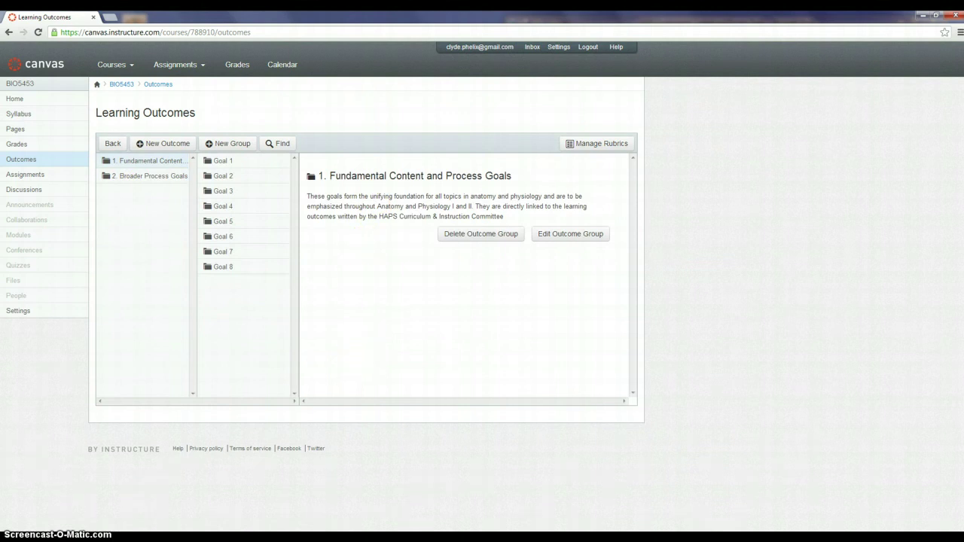
click(113, 498)
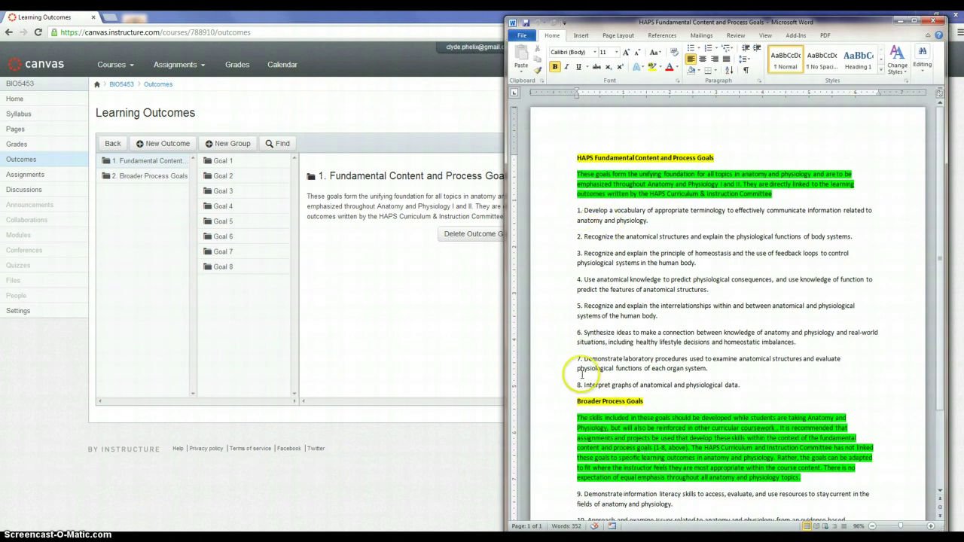
click(653, 368)
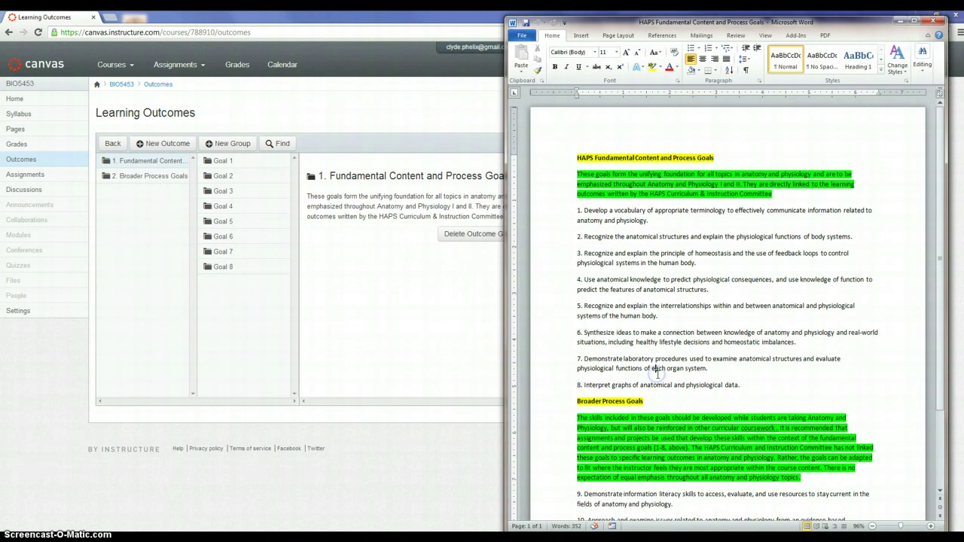
scroll(655, 370, down, 2)
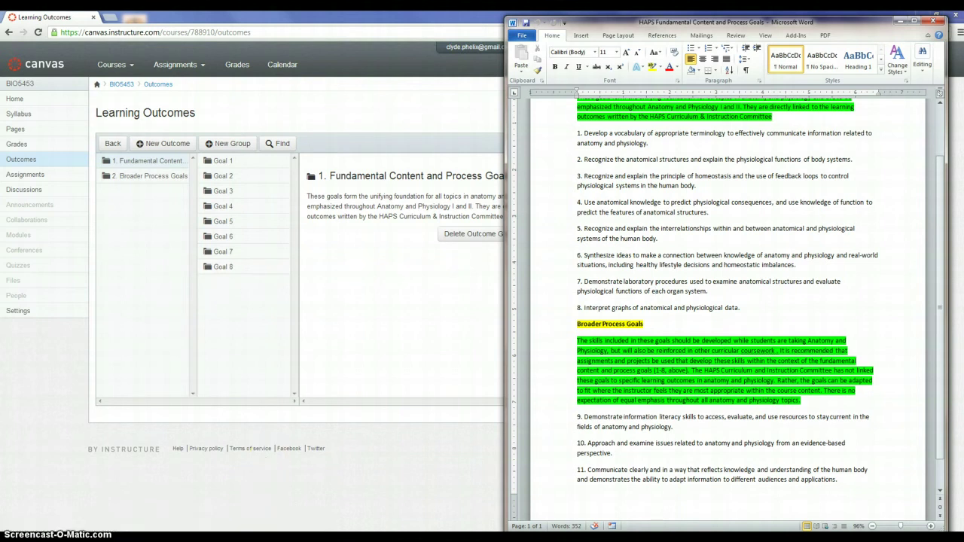
Bring up the ModCChemistryCellBiology-March2010 document, followed by ModJEndocrine-March2010, in Word.
mouse_move(263, 536)
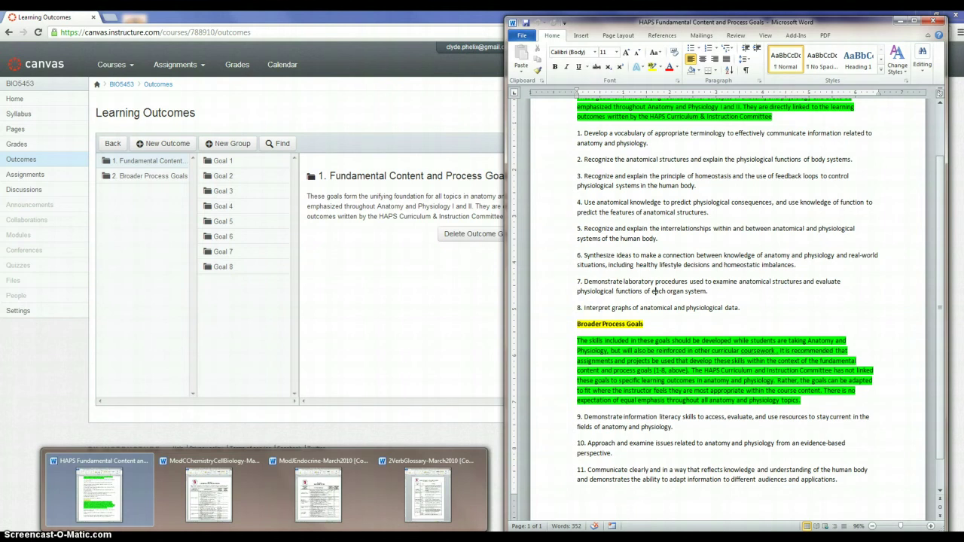
mouse_move(193, 493)
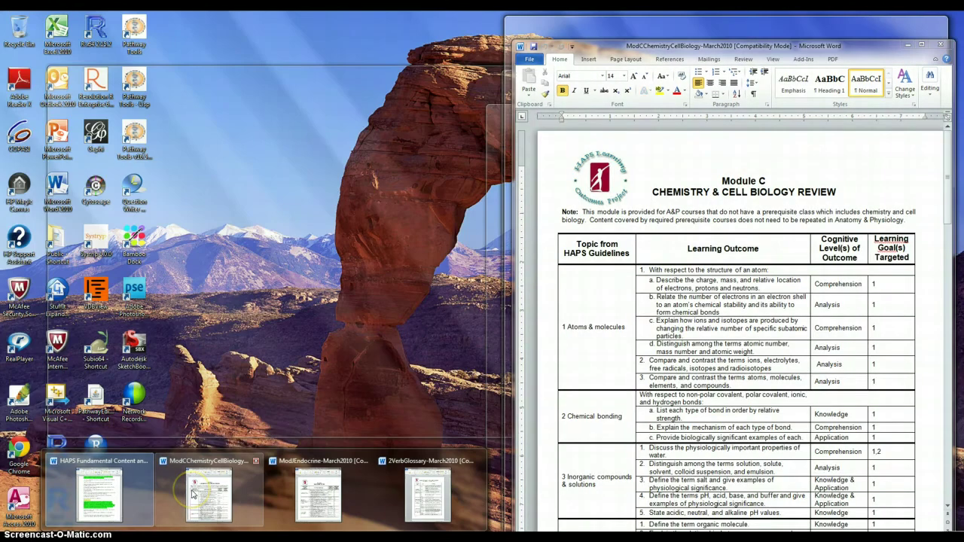
click(193, 493)
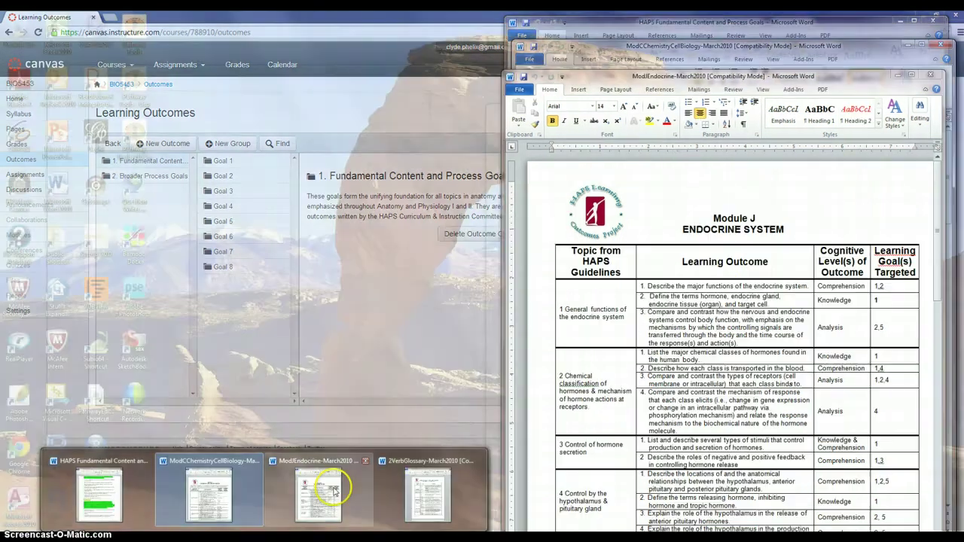
click(333, 490)
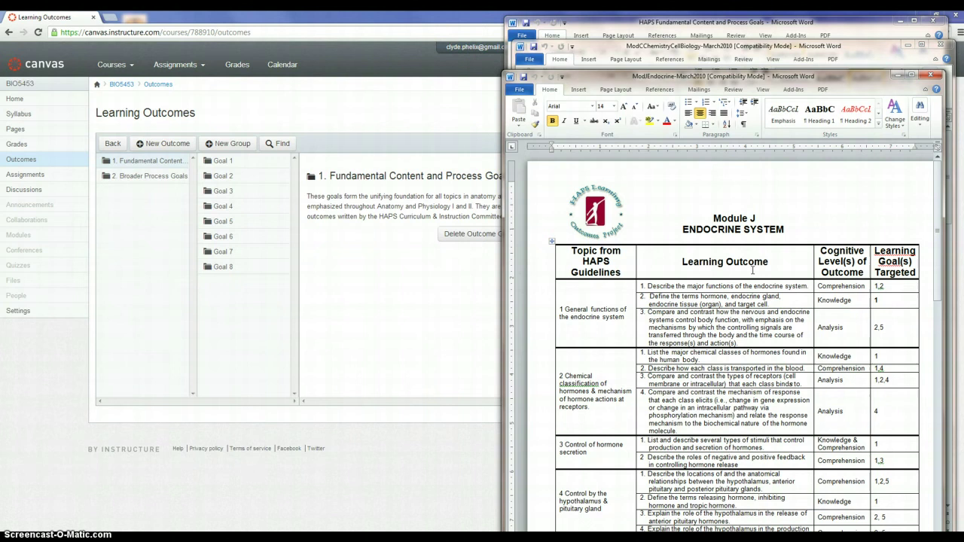
Examine the Module J Endocrine System table's topics, learning outcomes, cognitive levels and targeted learning goals.
click(712, 211)
double_click(753, 218)
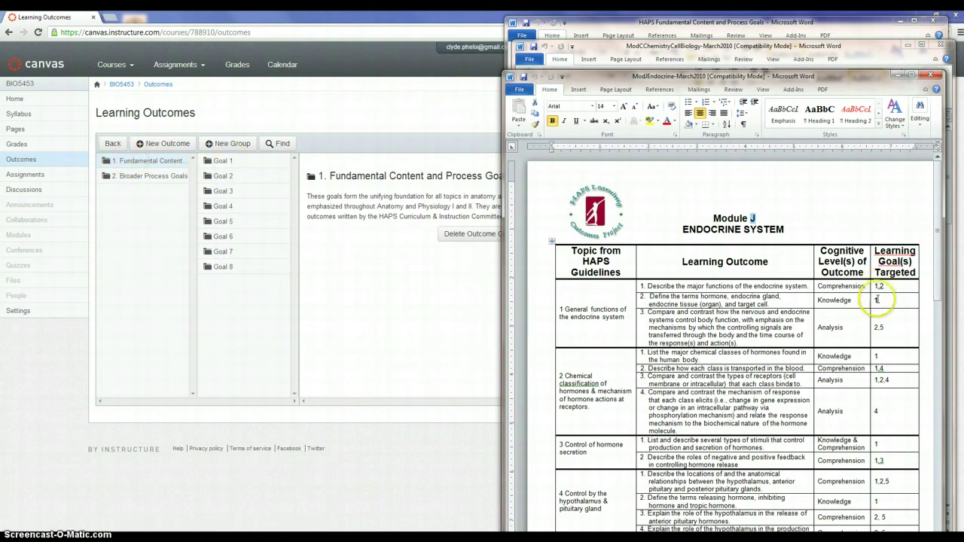
click(843, 299)
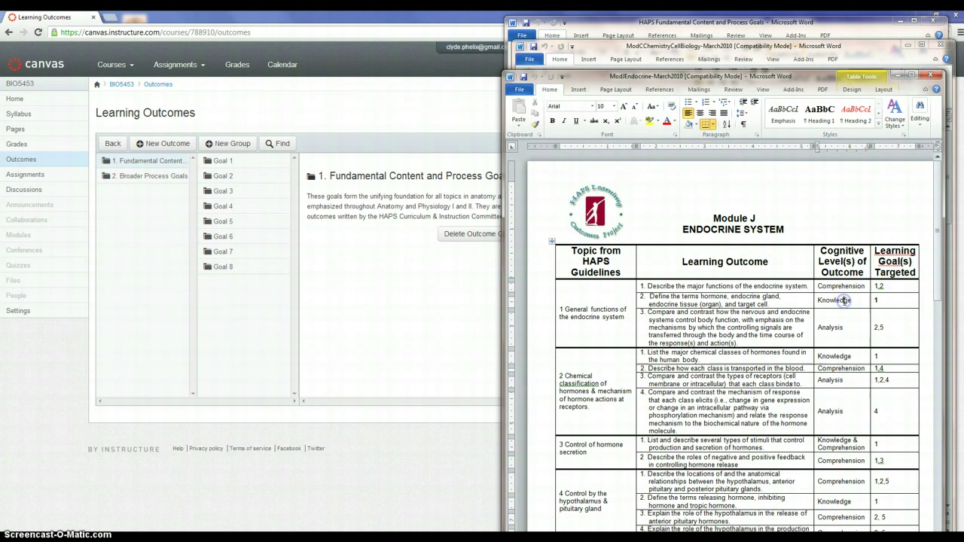
scroll(844, 301, down, 1)
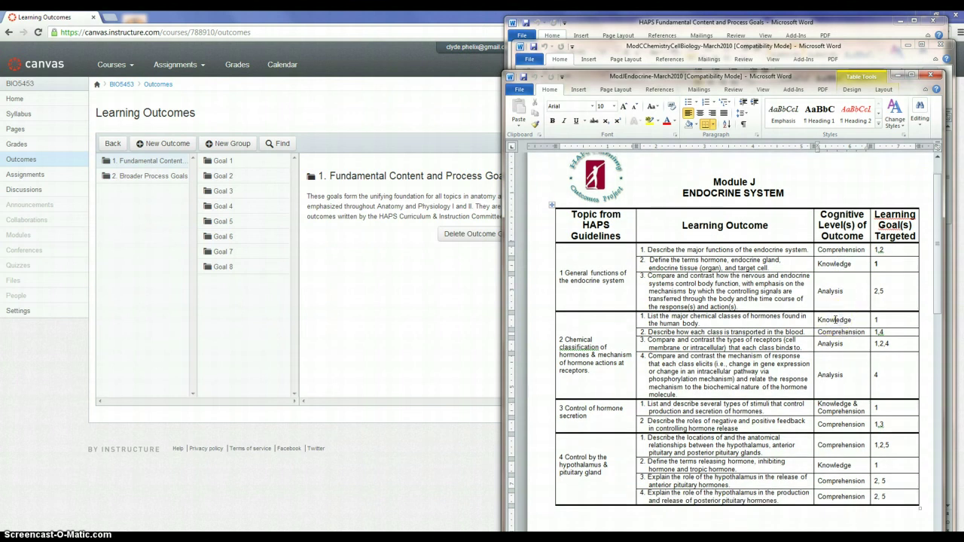
scroll(837, 320, down, 2)
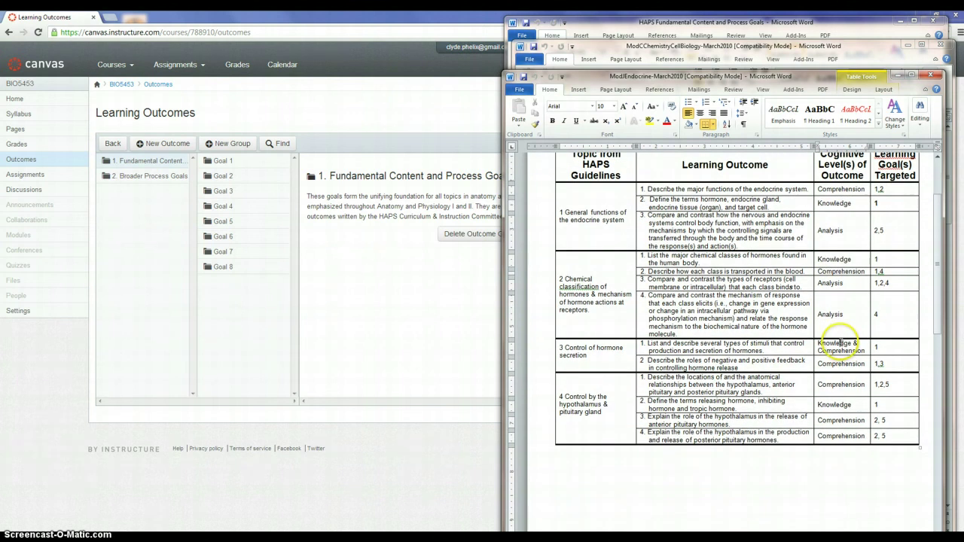
scroll(839, 343, down, 1)
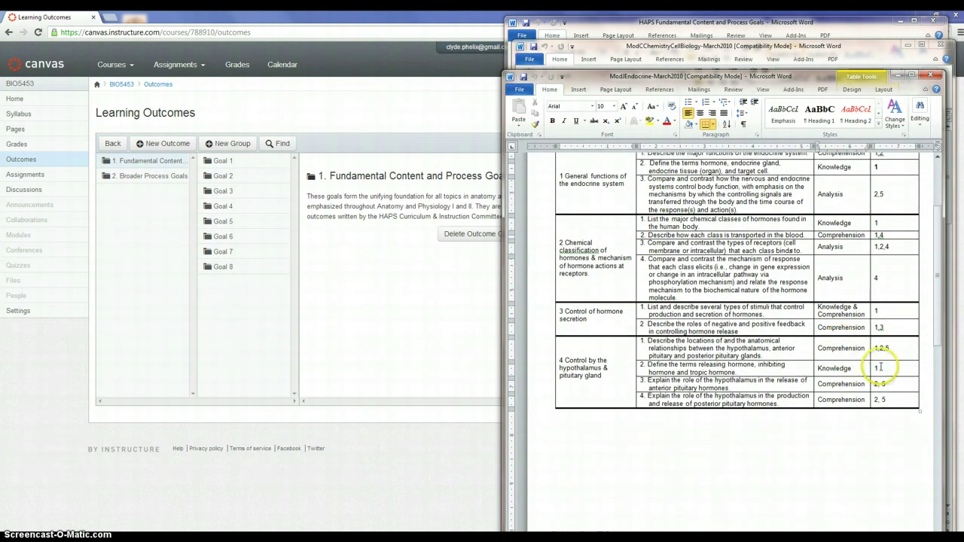
double_click(877, 367)
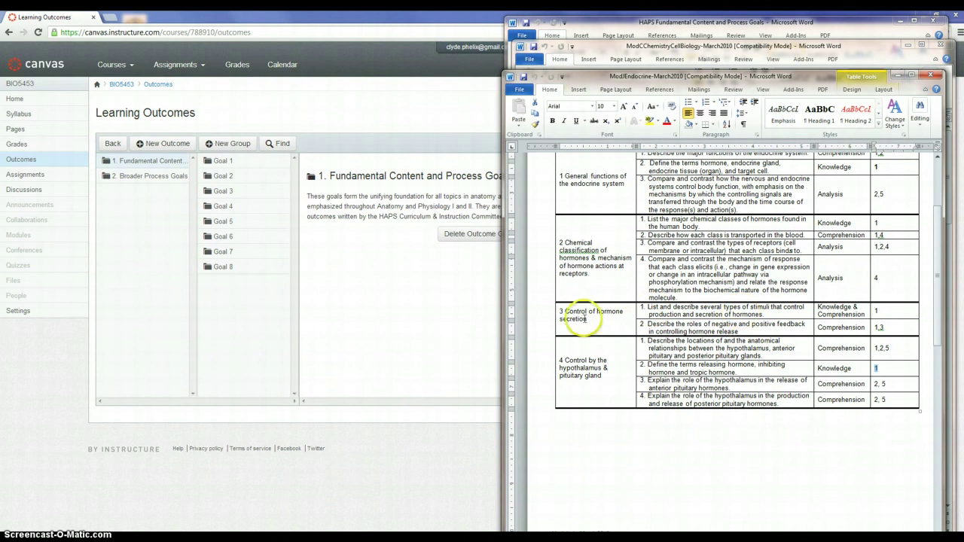
scroll(640, 310, up, 3)
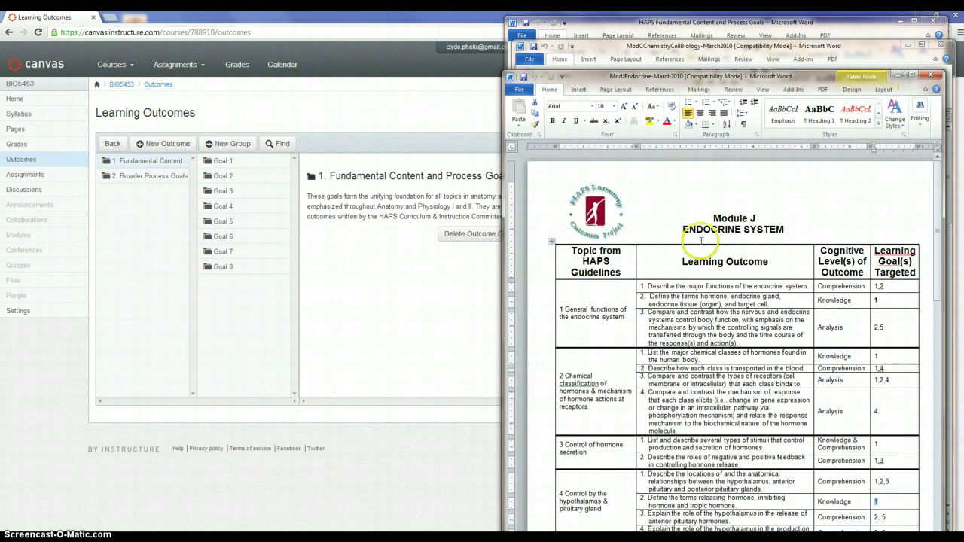
scroll(668, 368, down, 3)
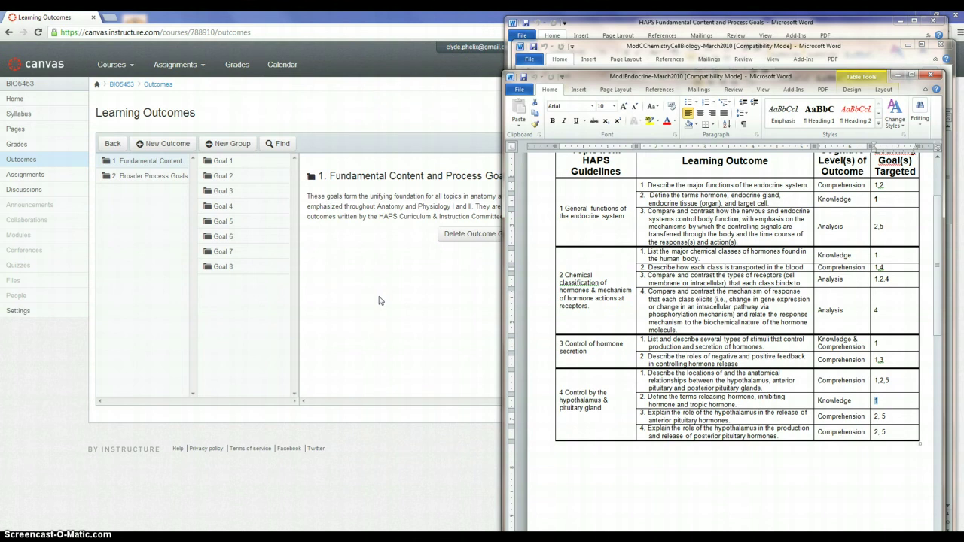
Switch back to Canvas and open the A. Knowledge group under Goal 1 of the outcomes.
click(378, 300)
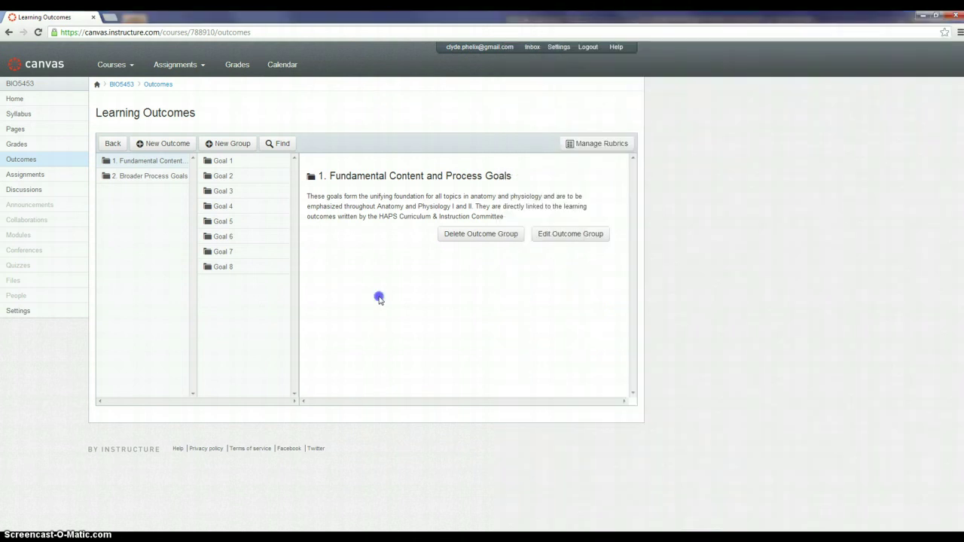
click(218, 163)
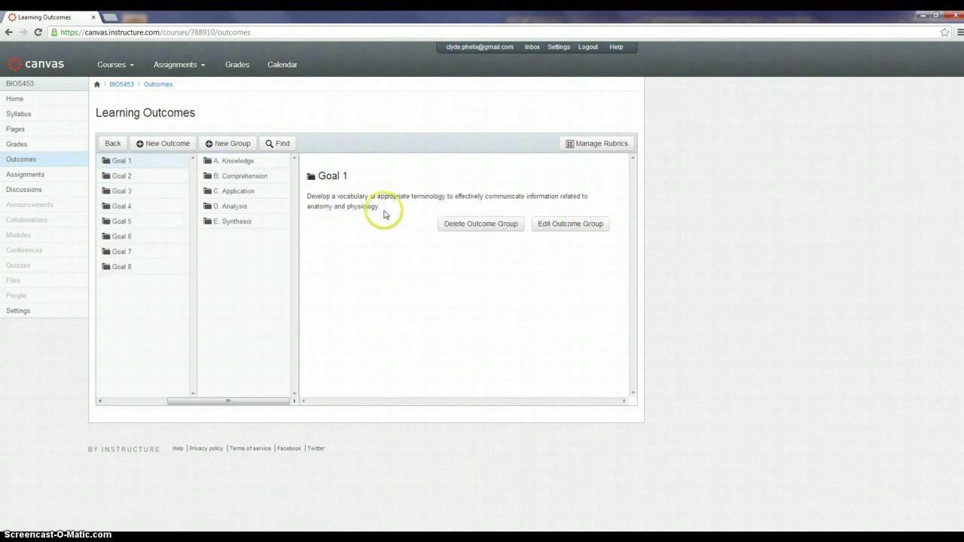
click(236, 162)
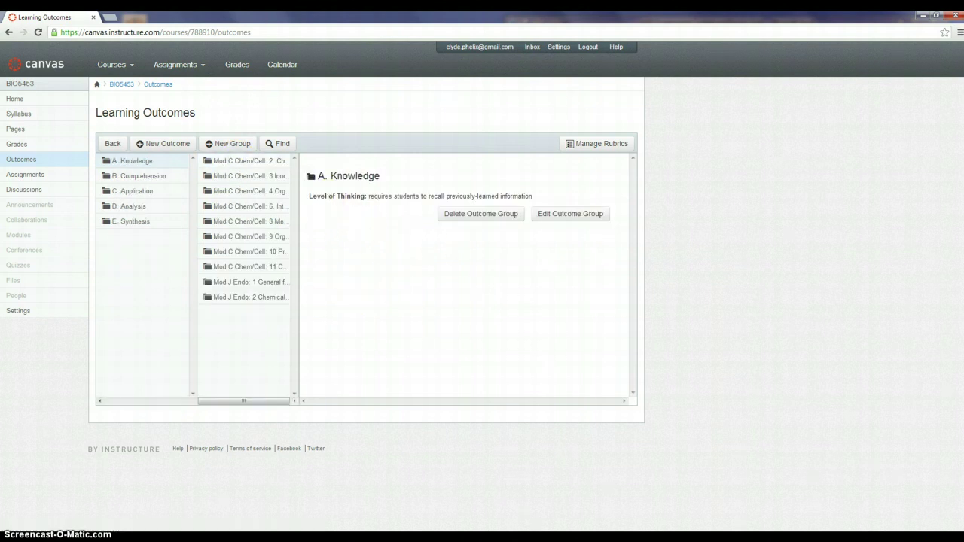
View the 2VerbGlossary-March2010 document's cognitive-level verb definitions in Word, then minimize it to return to Canvas.
mouse_move(264, 537)
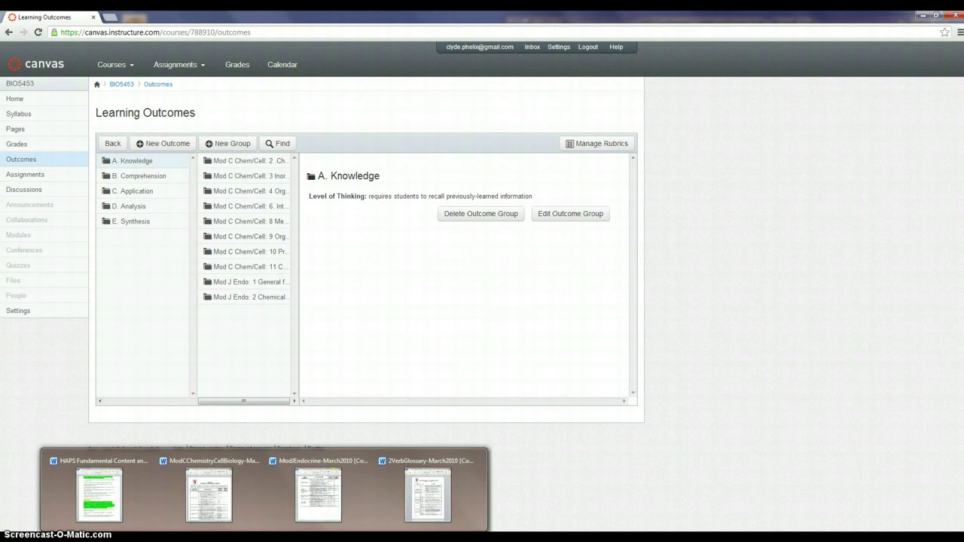
click(428, 495)
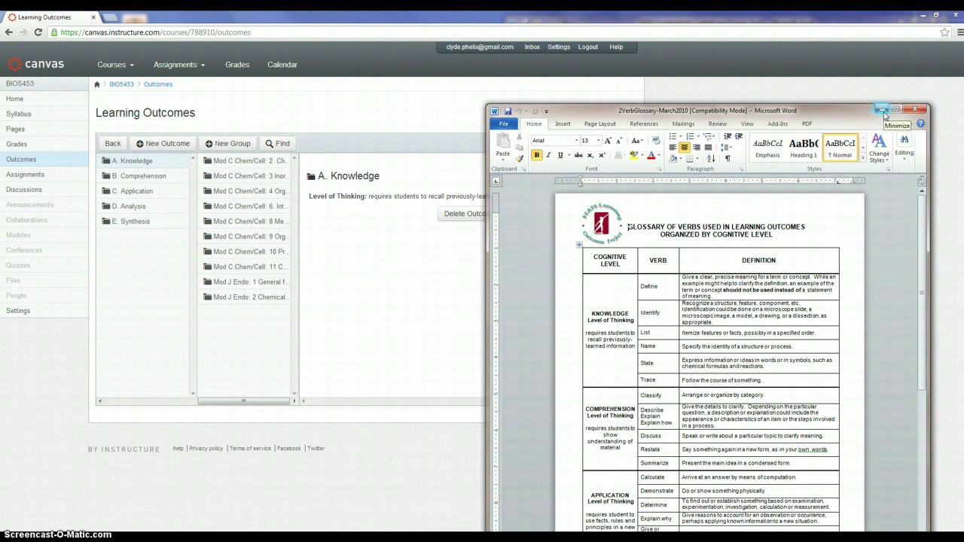
click(880, 110)
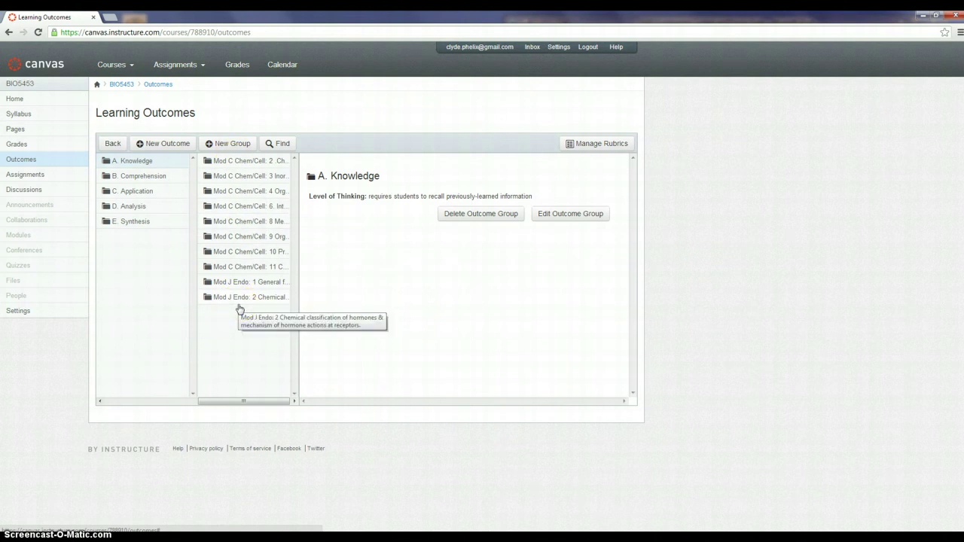
Review the outcome hierarchy from the Goal 1 to Goal 8 groups down to the module topics under A. Knowledge.
click(229, 337)
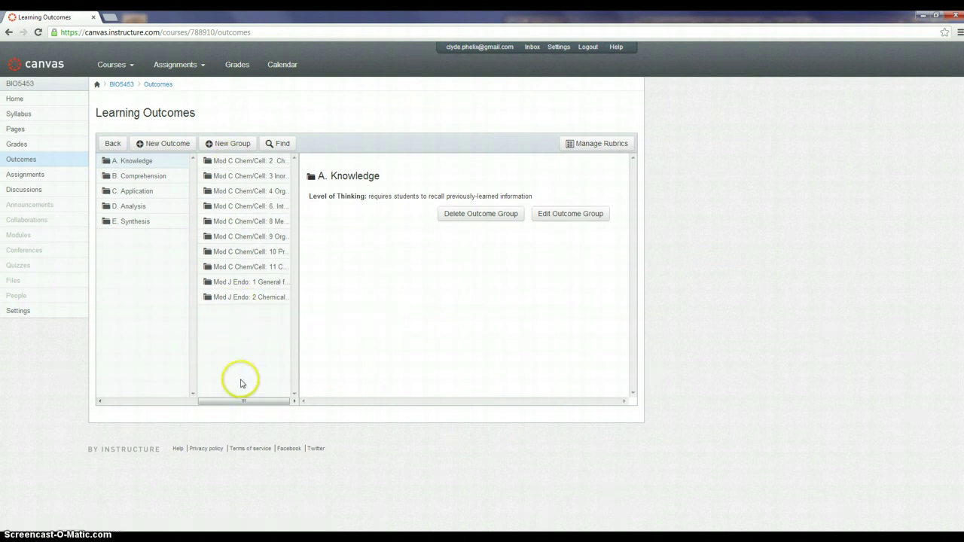
click(239, 401)
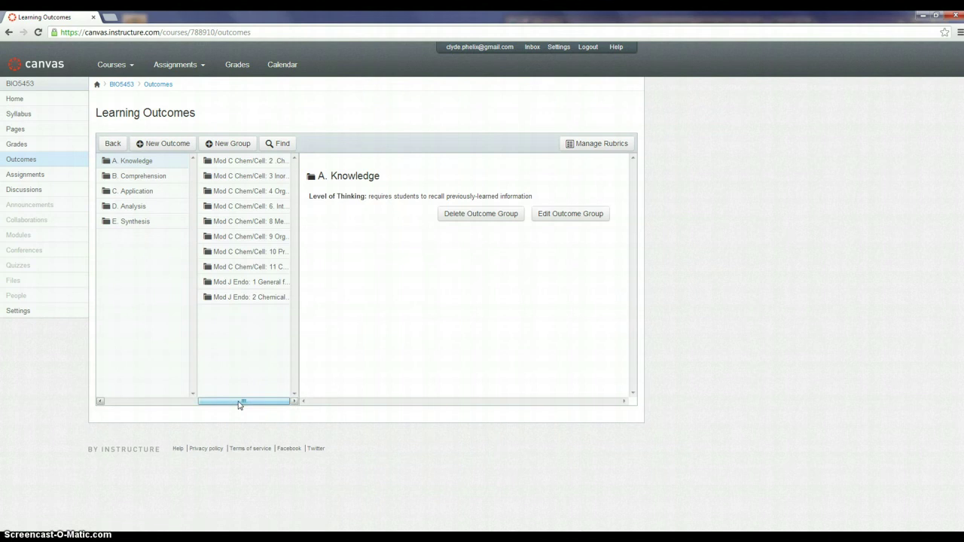
drag(239, 403, 182, 404)
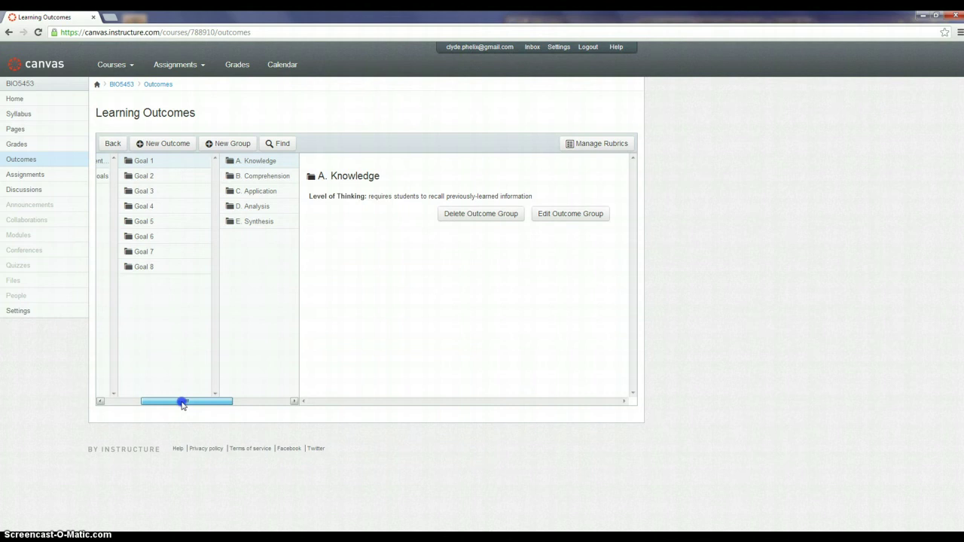
drag(182, 404, 182, 404)
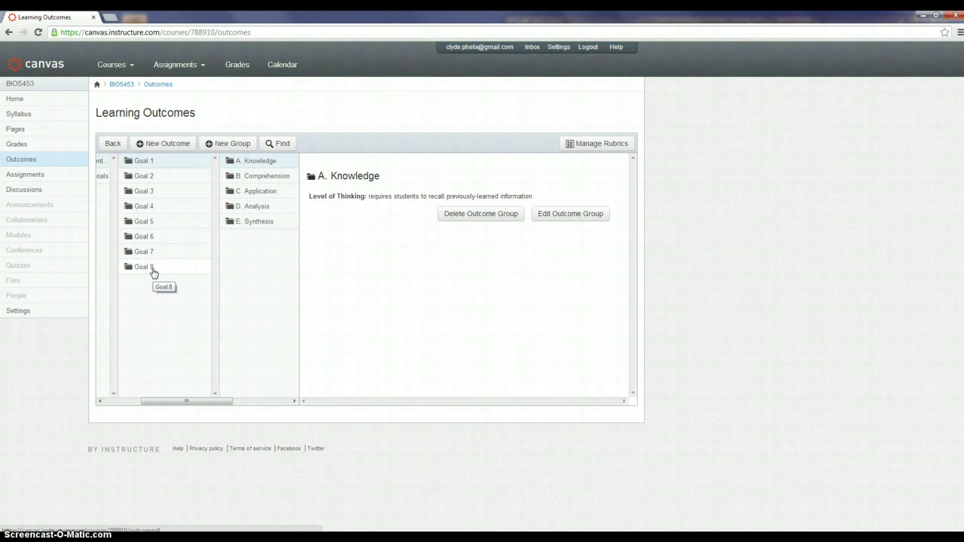
drag(210, 400, 273, 408)
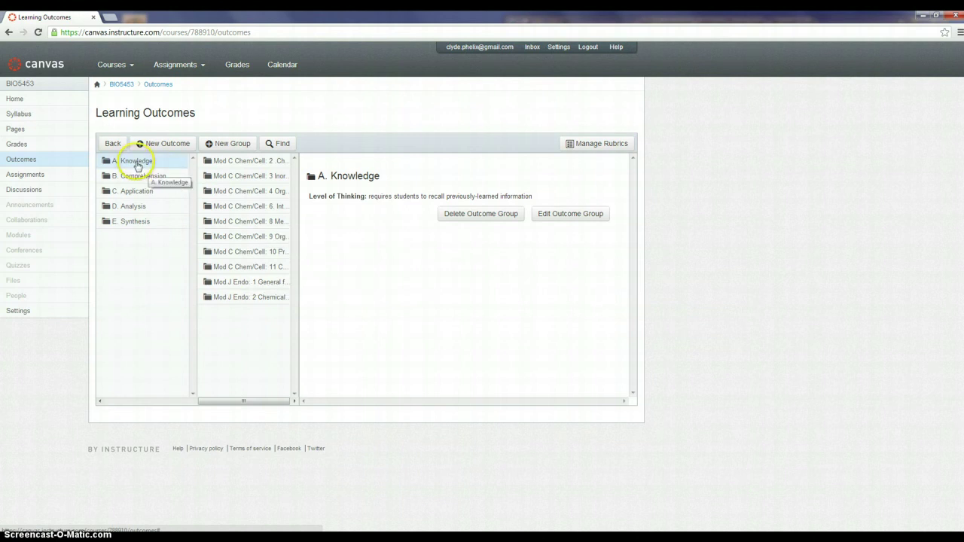
Open the Mod C Chem/Cell: 2 Chemical bonding group, check that topic in the Module C document, and view outcome LO Mod C 2.1.a.
click(237, 162)
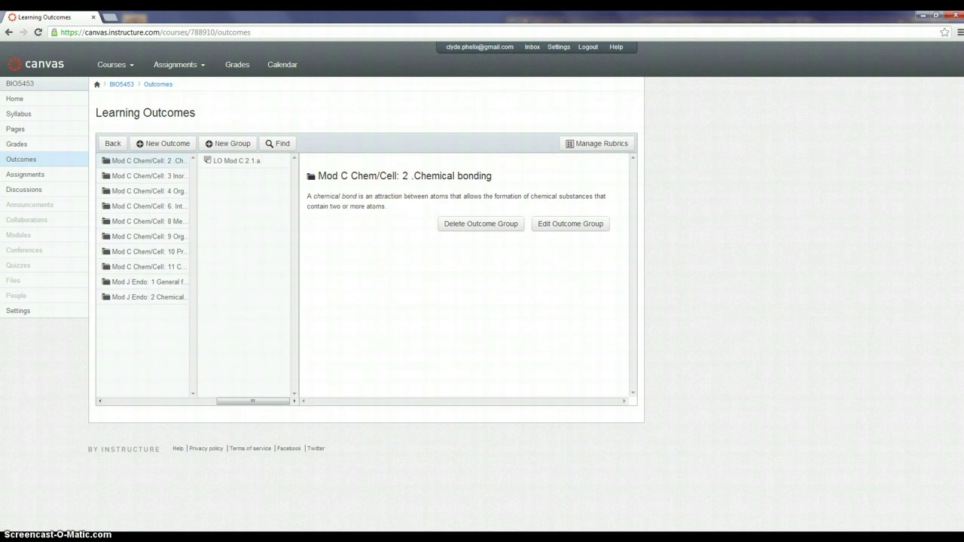
mouse_move(264, 539)
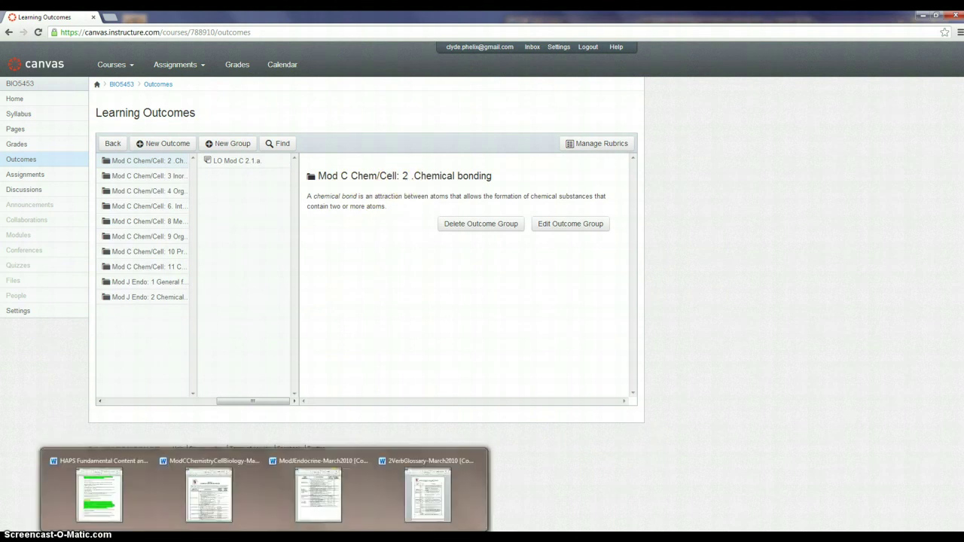
click(212, 504)
scroll(636, 366, down, 1)
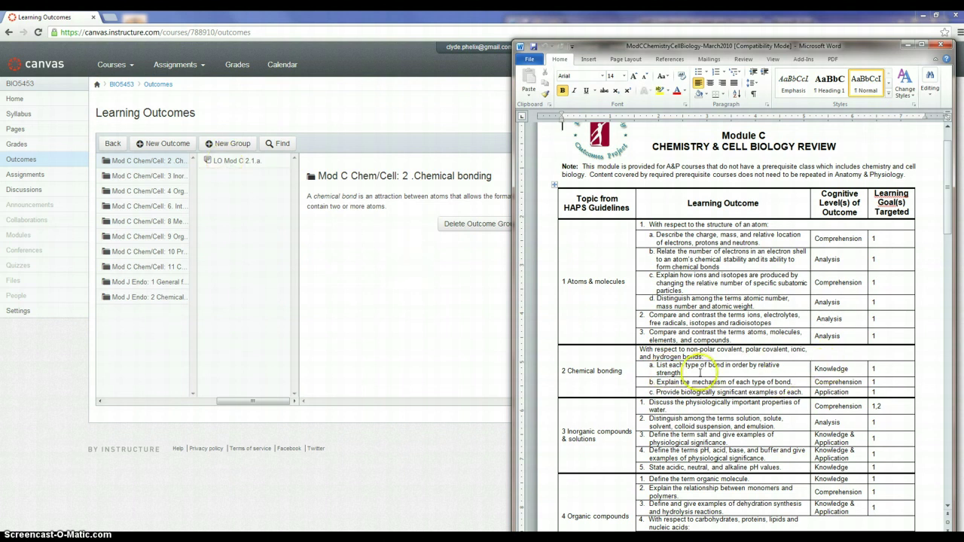
click(236, 162)
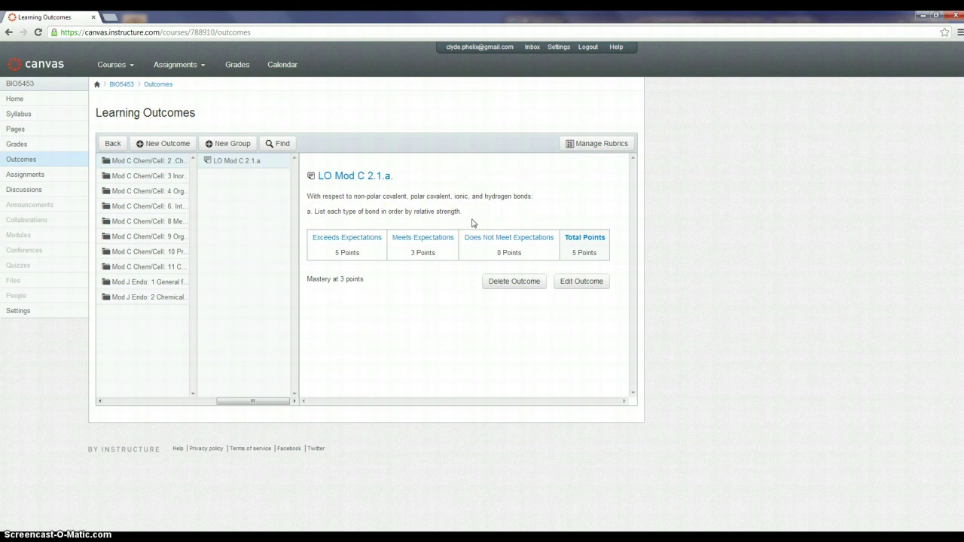
Open the Mod C Chem/Cell: 3 Inorganic compounds & solutions group, check the topics in the ModJEndocrine-March2010 document in Word, and return to Canvas.
click(146, 176)
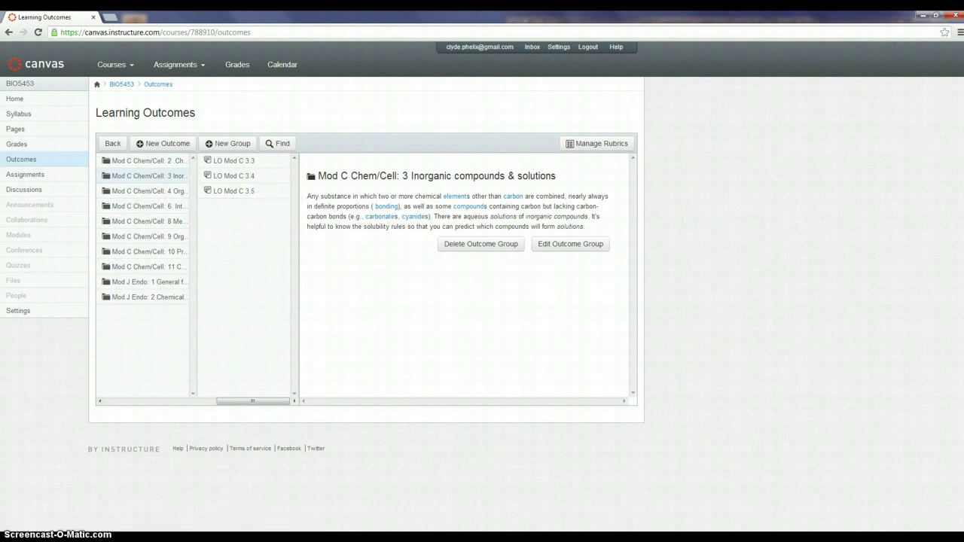
mouse_move(279, 527)
click(396, 490)
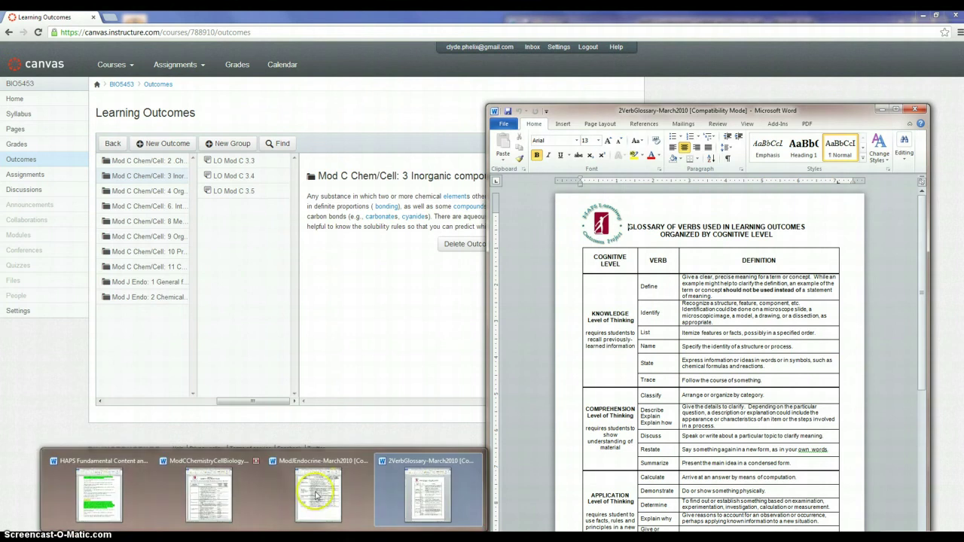
click(331, 491)
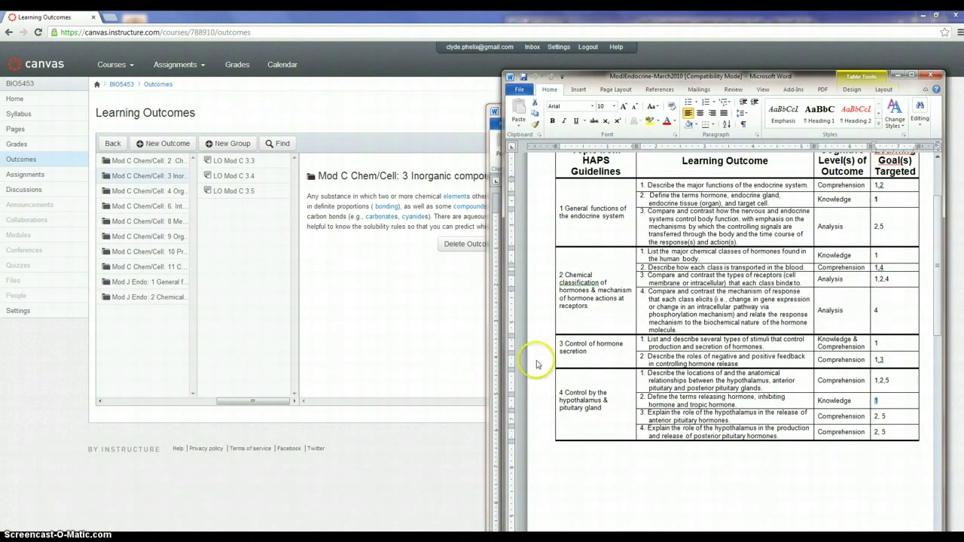
click(344, 316)
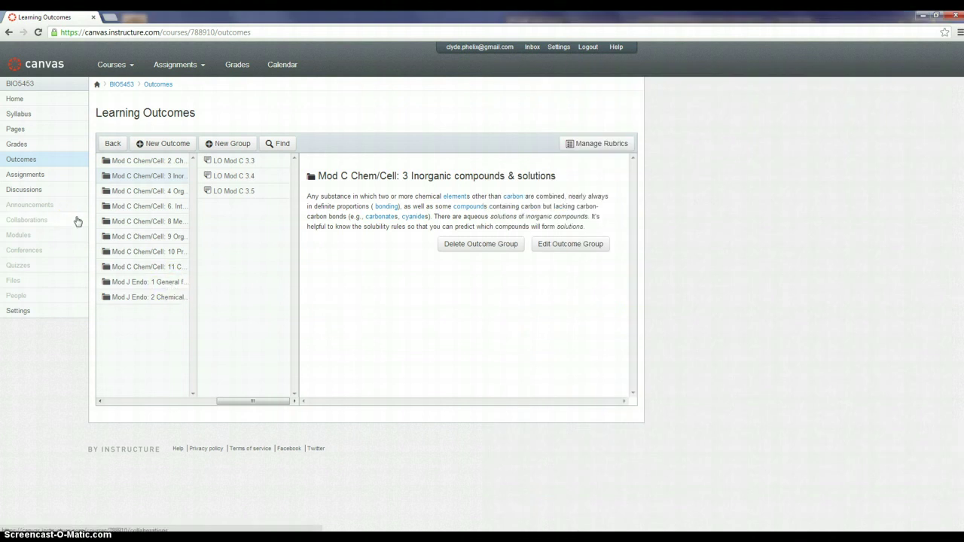
Open the Chapter 1 question bank from the course's quizzes and look through its questions.
click(15, 268)
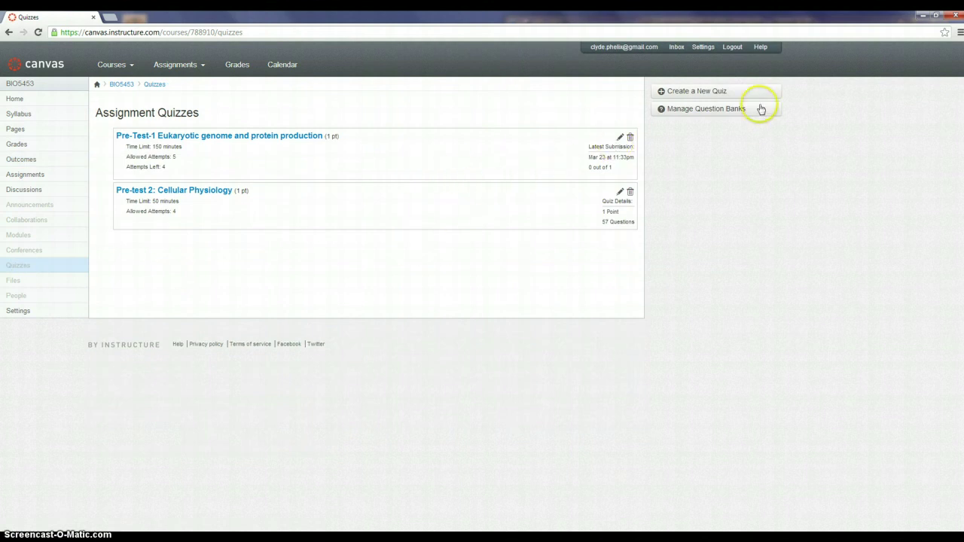
click(704, 110)
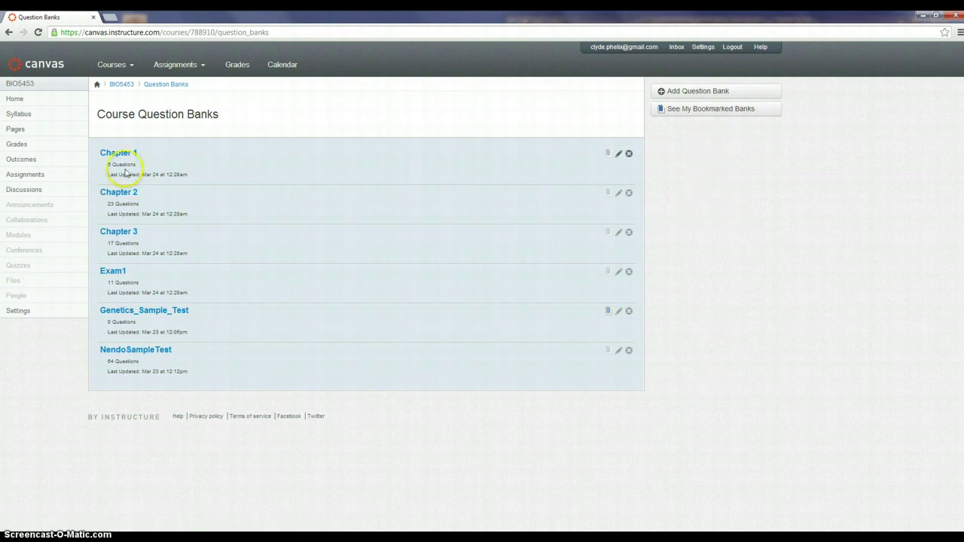
click(119, 155)
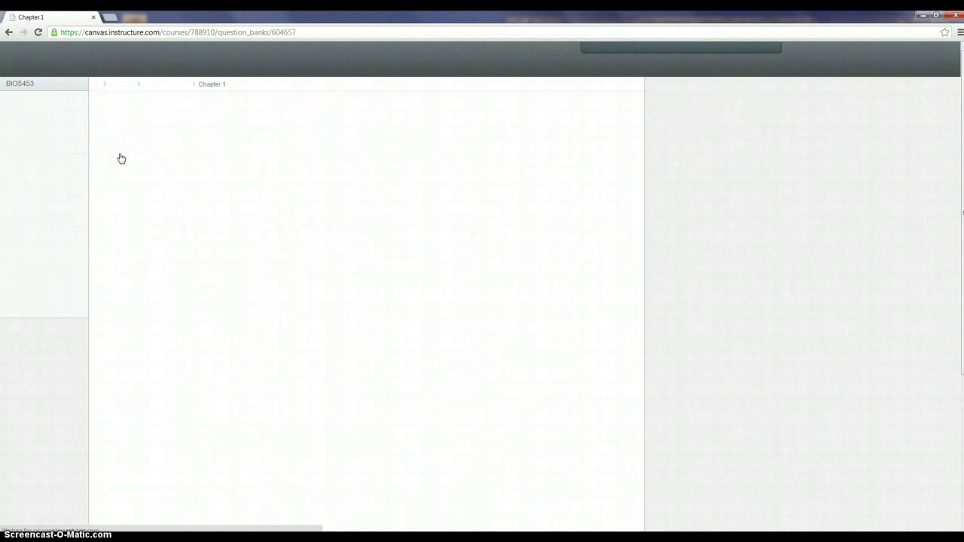
scroll(329, 286, down, 3)
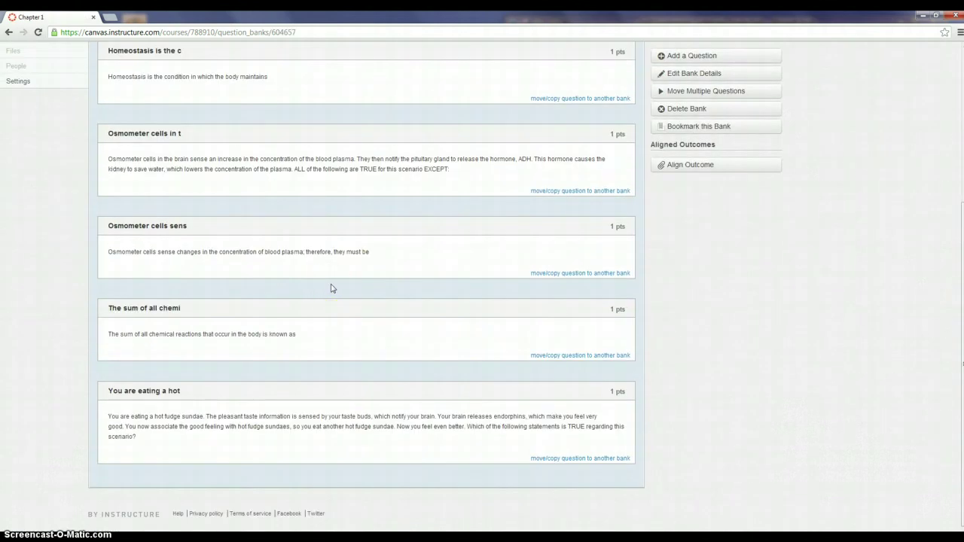
scroll(332, 288, up, 3)
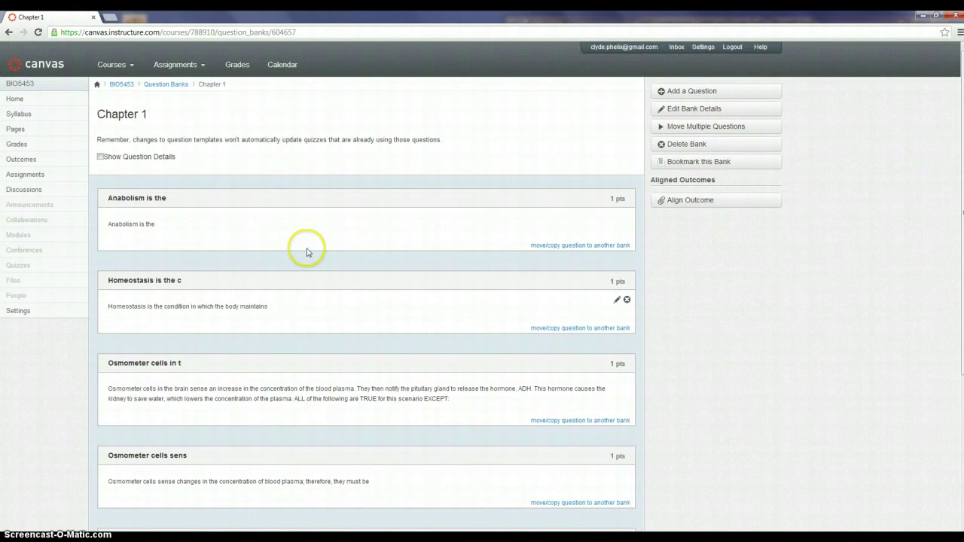
Align the Chapter 1 bank with outcome LO Mod C 2.1.a. from Fundamental Content and Process Goals, Goal 1, A. Knowledge, Chemical bonding.
click(698, 202)
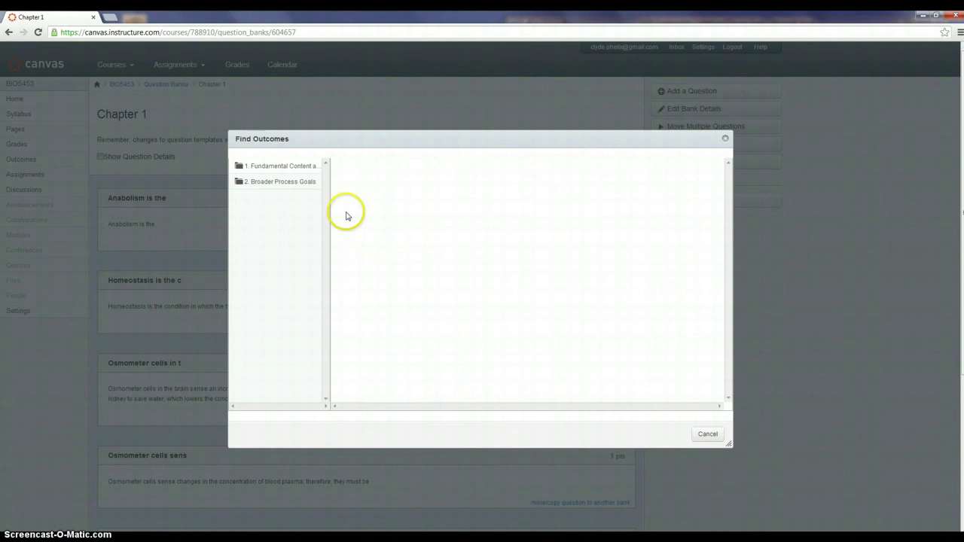
click(266, 168)
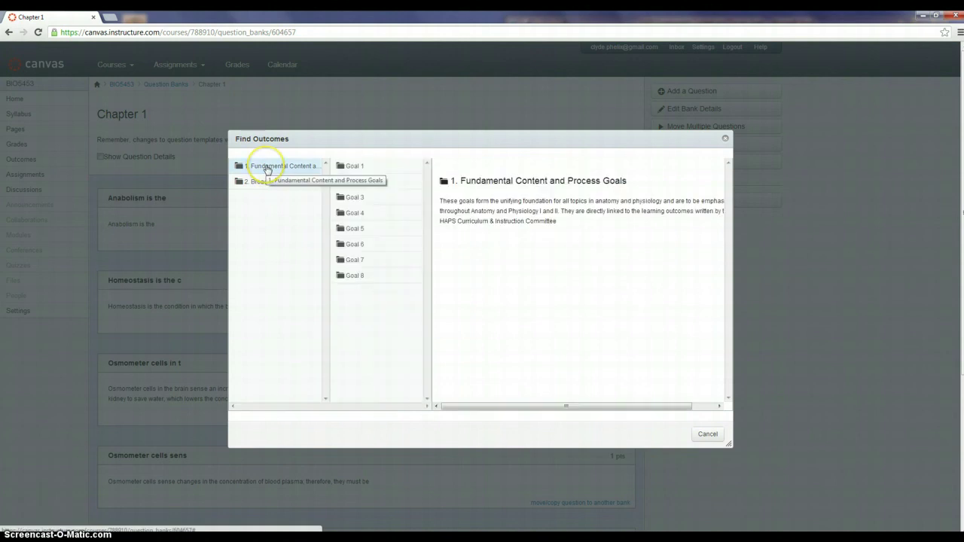
click(355, 165)
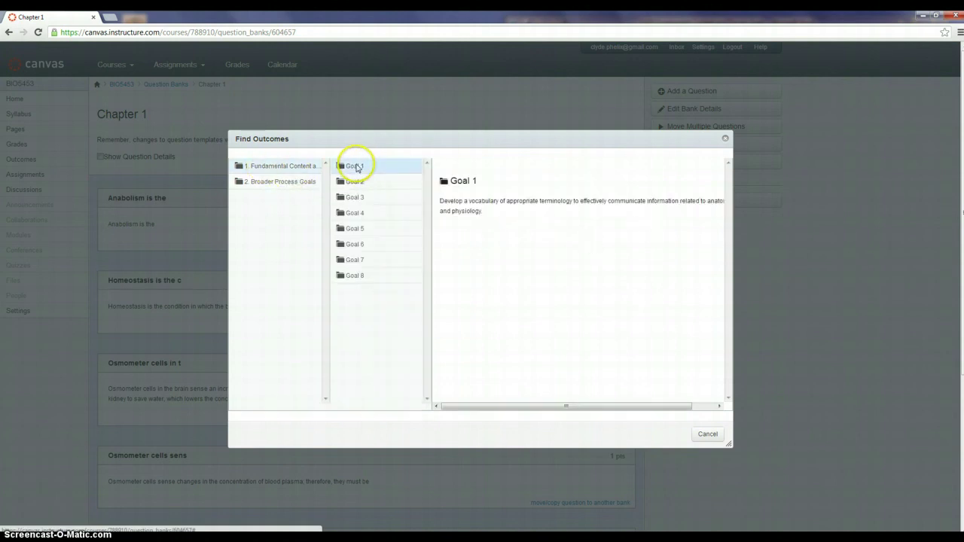
click(361, 167)
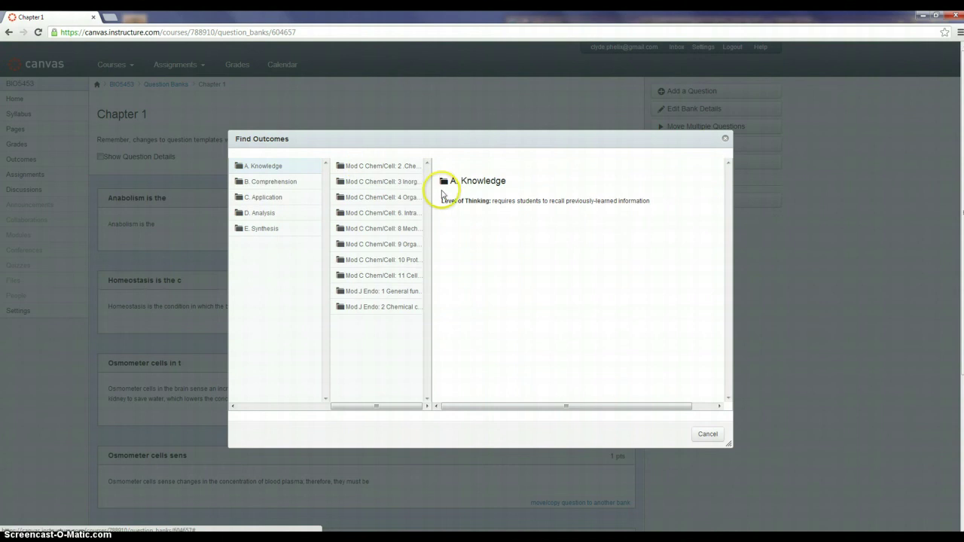
click(385, 168)
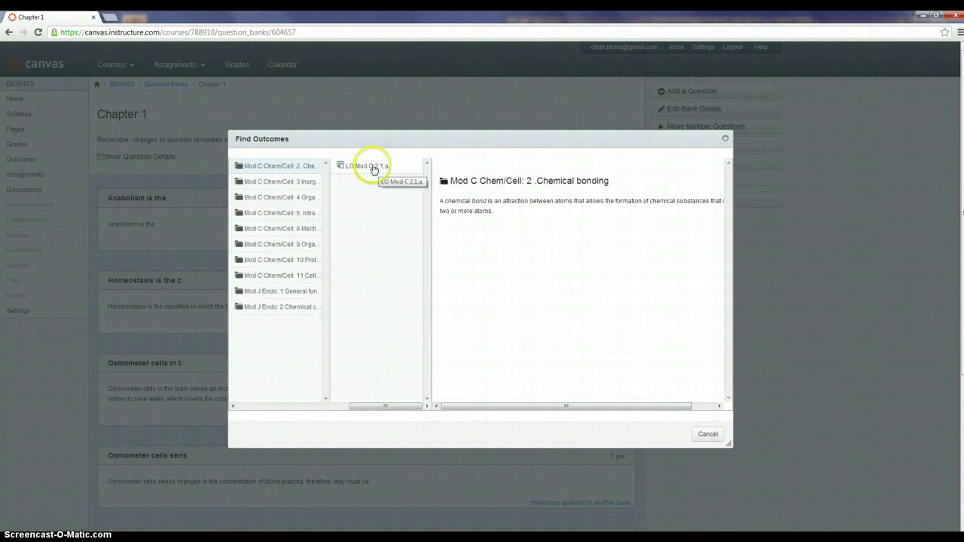
click(372, 166)
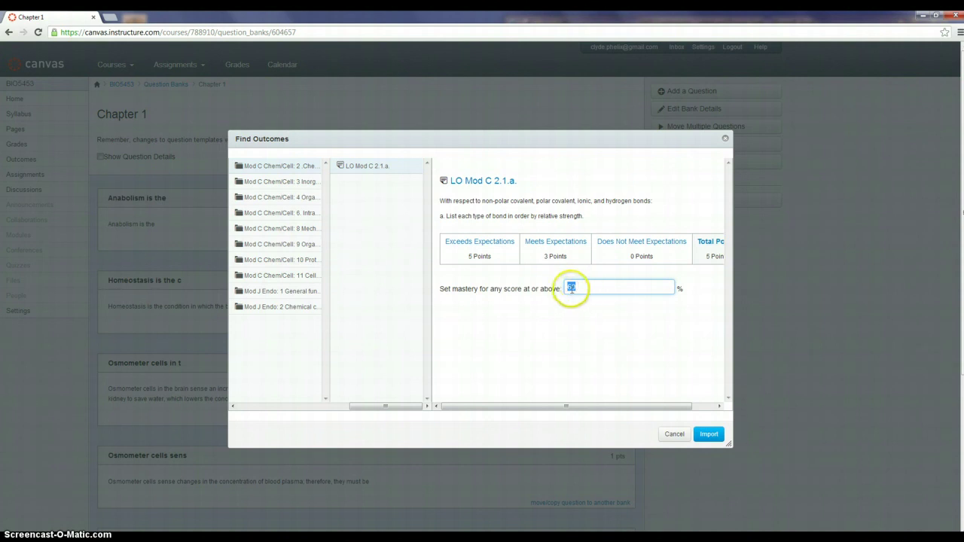
click(708, 435)
click(709, 436)
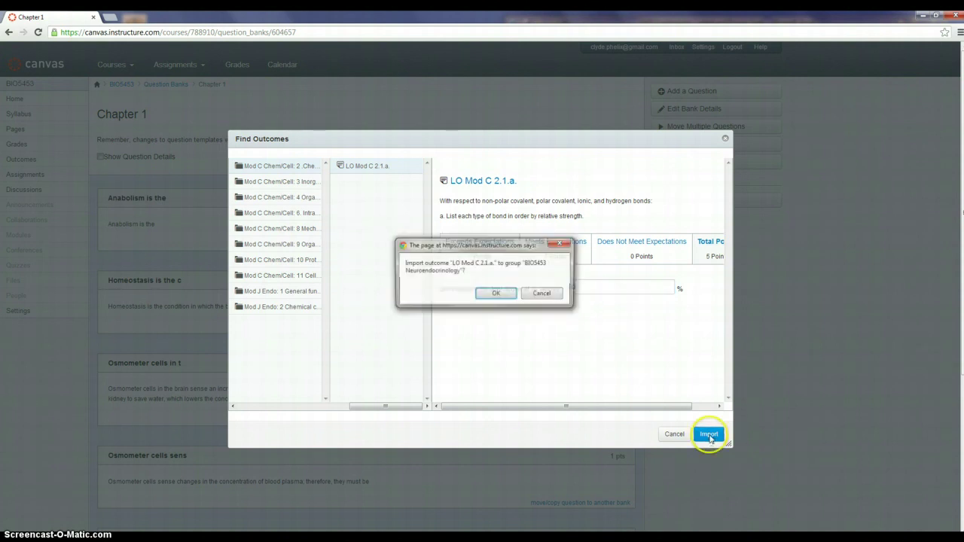
click(497, 294)
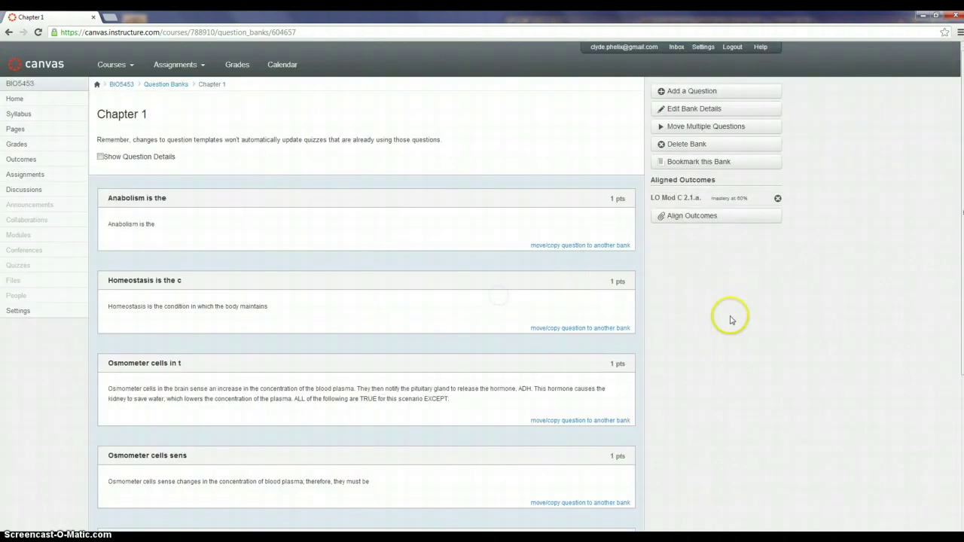
Review the Chapter 1 bank's questions against its aligned outcome.
scroll(275, 231, down, 3)
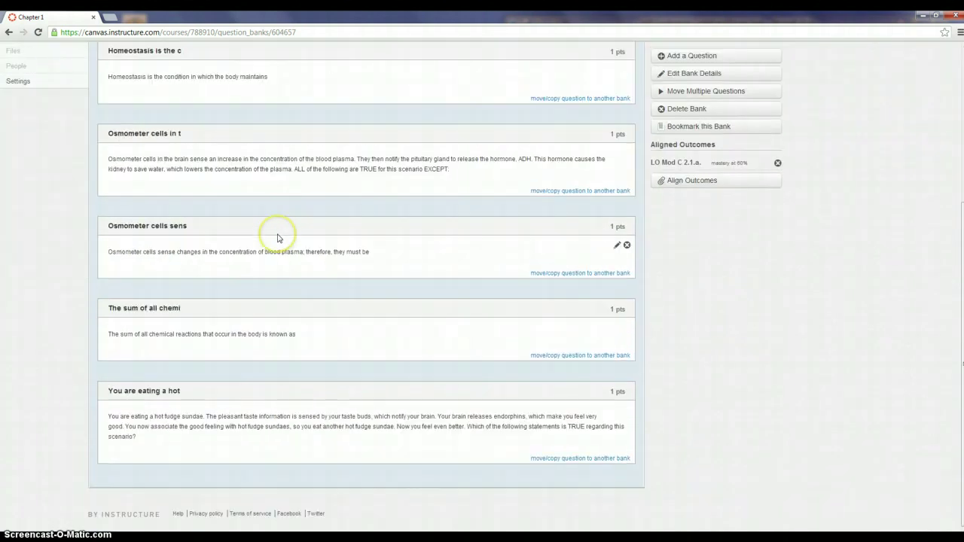
scroll(277, 238, up, 3)
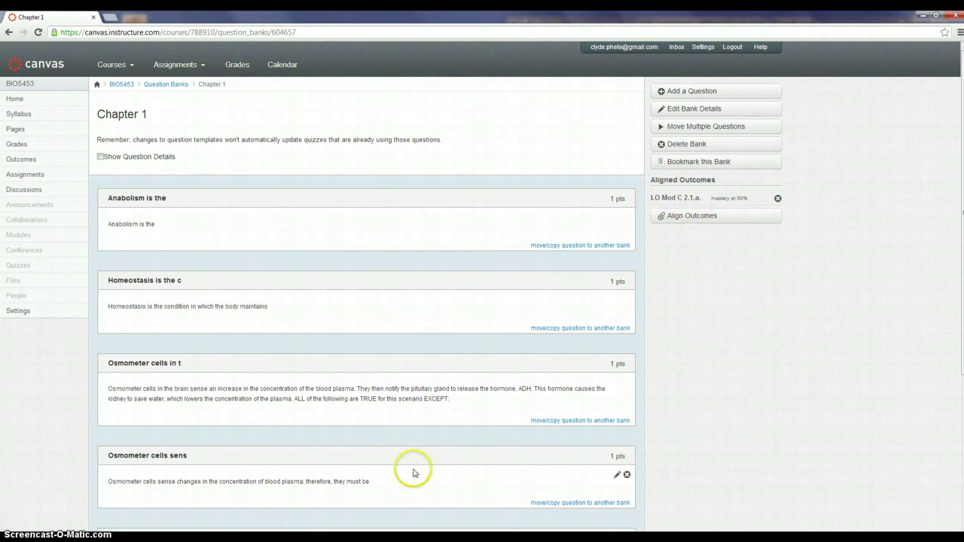
scroll(413, 470, down, 2)
scroll(411, 471, up, 1)
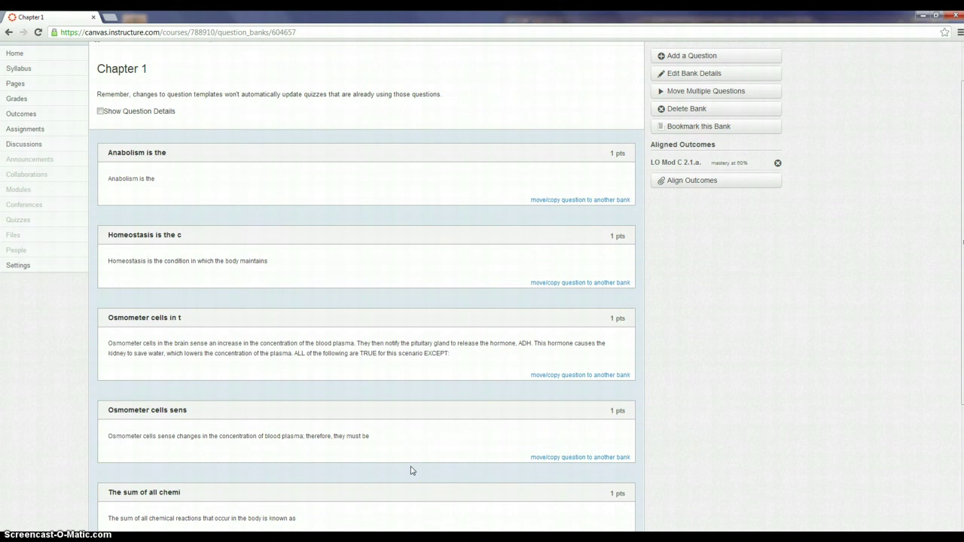
scroll(412, 470, up, 1)
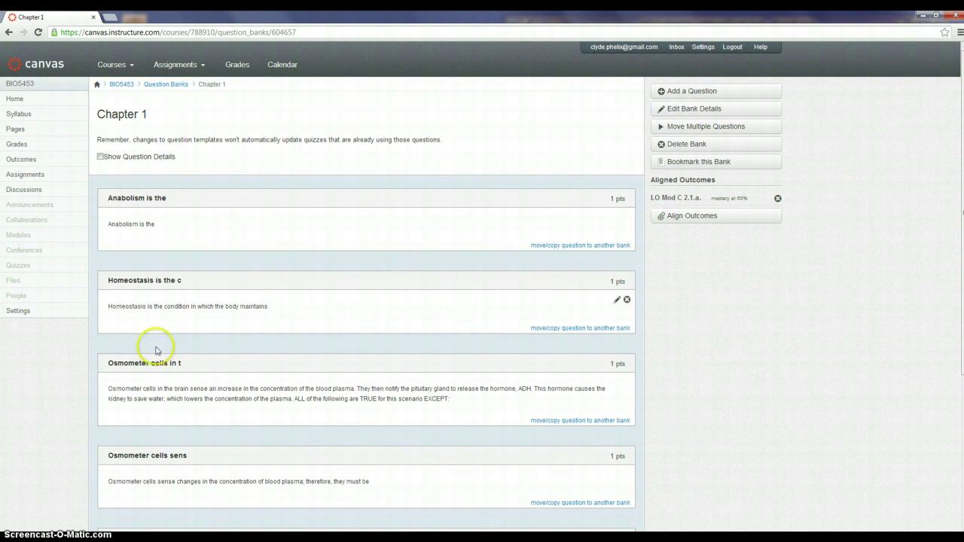
click(287, 411)
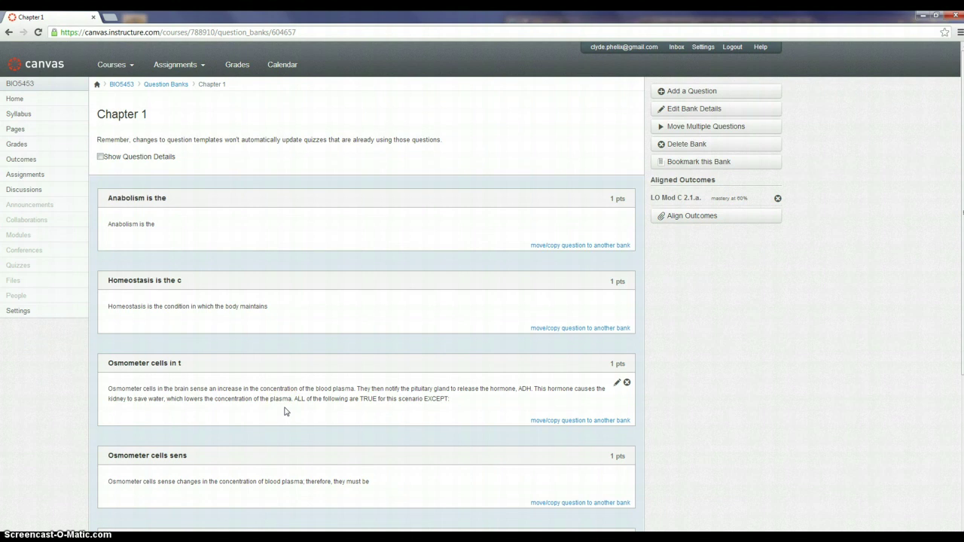
Return to the course's learning outcomes and open the 1. Fundamental Content and Process Goals group.
click(22, 161)
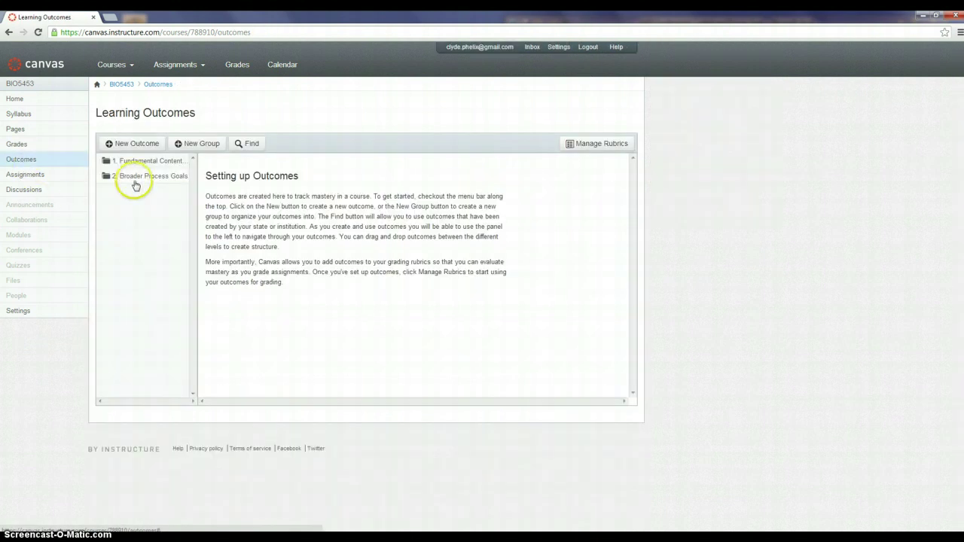
click(134, 166)
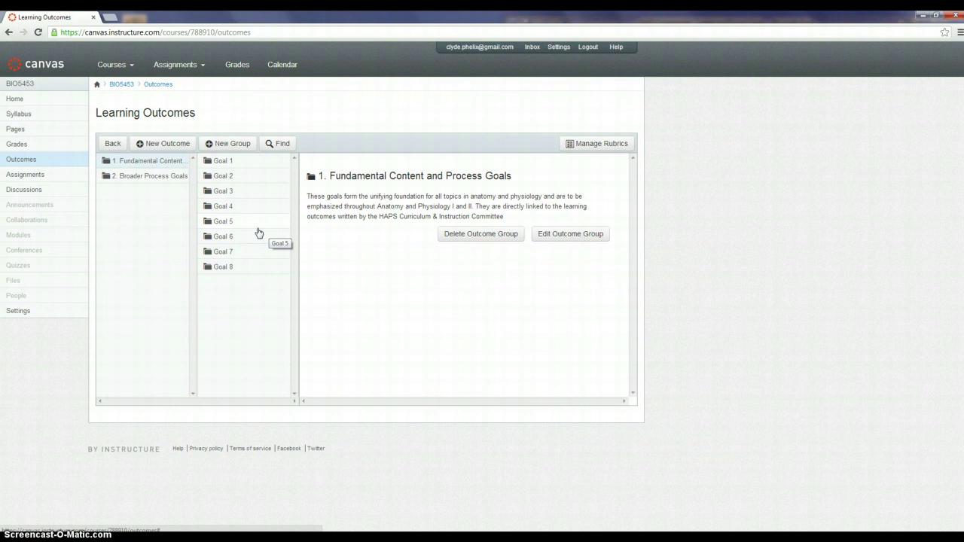
click(355, 273)
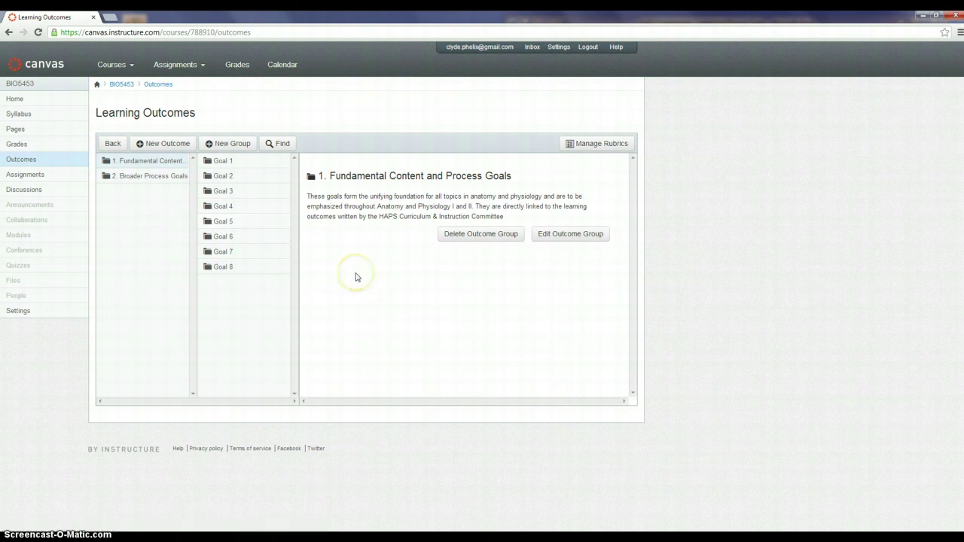